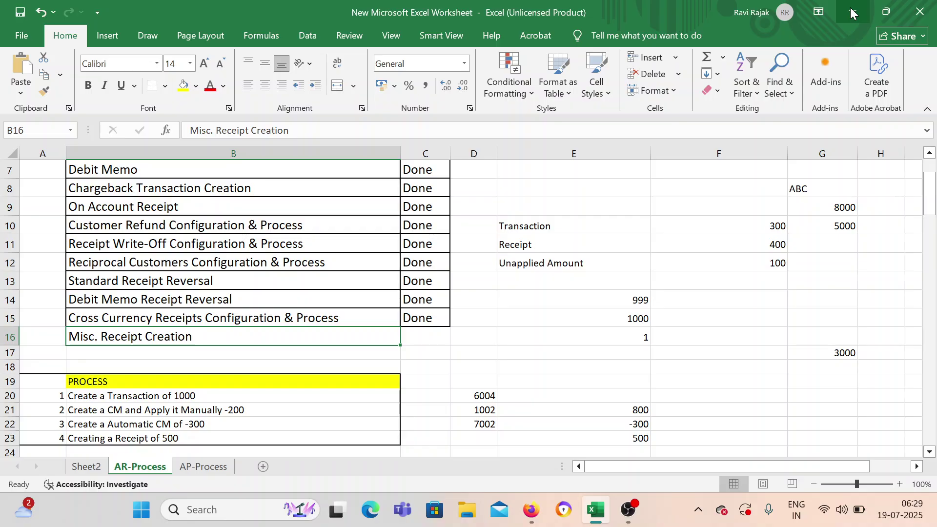
# Review the Misc. Receipt Creation section of the AR-Process sheet and its two listed process steps
pyautogui.scroll(-15, 508, 249)
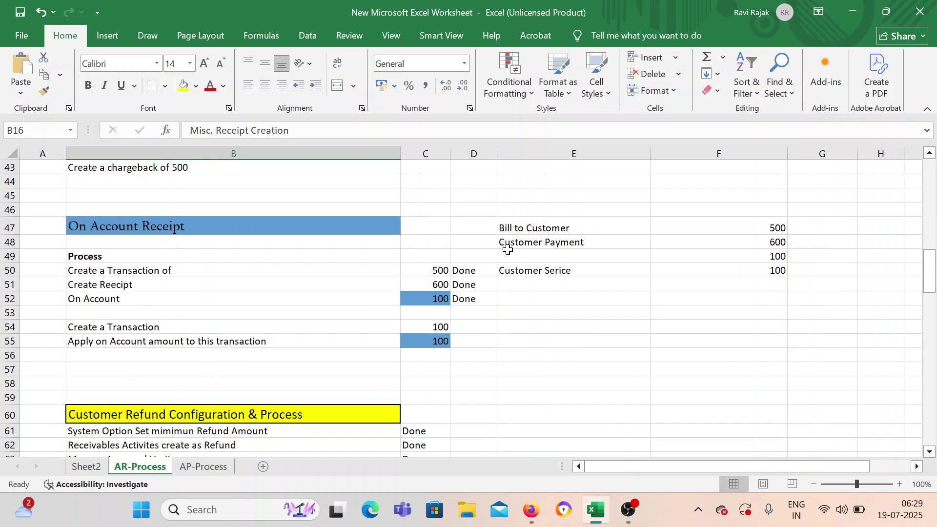
pyautogui.scroll(-17, 508, 249)
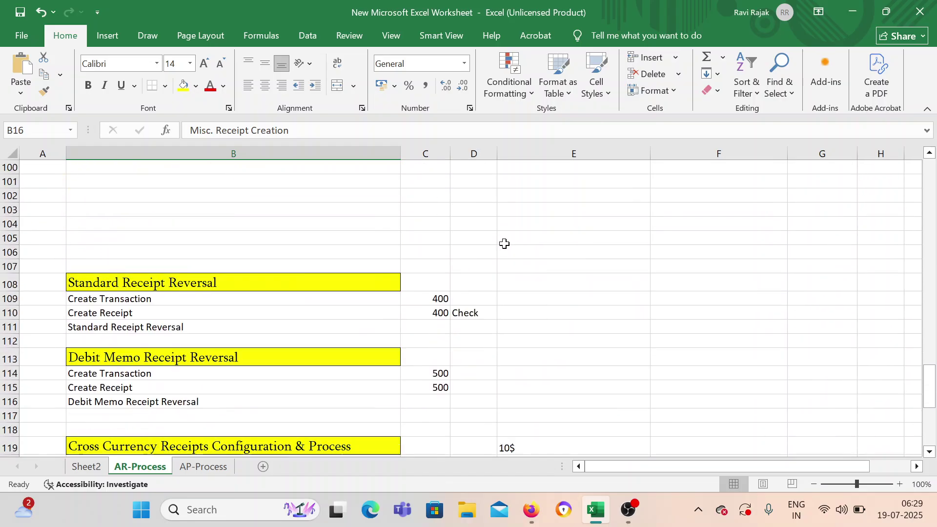
pyautogui.scroll(-7, 505, 242)
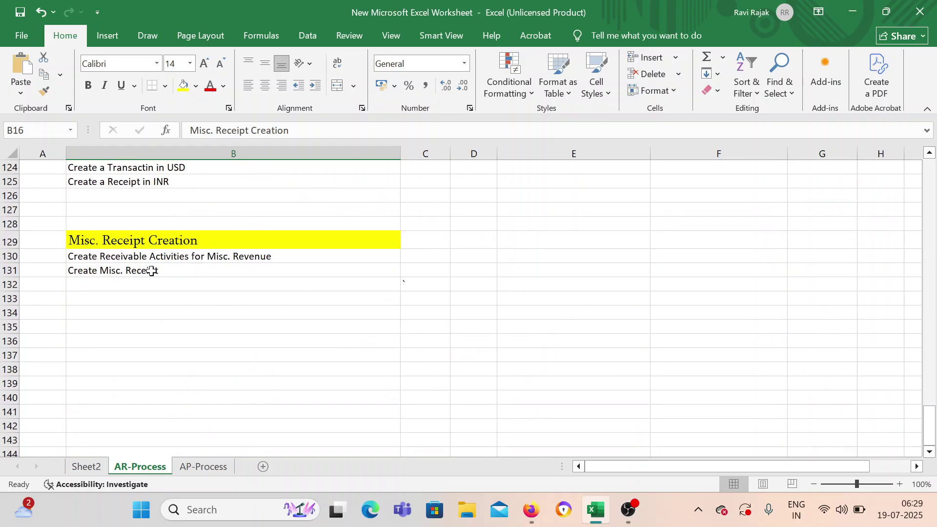
pyautogui.click(130, 302)
pyautogui.click(121, 270)
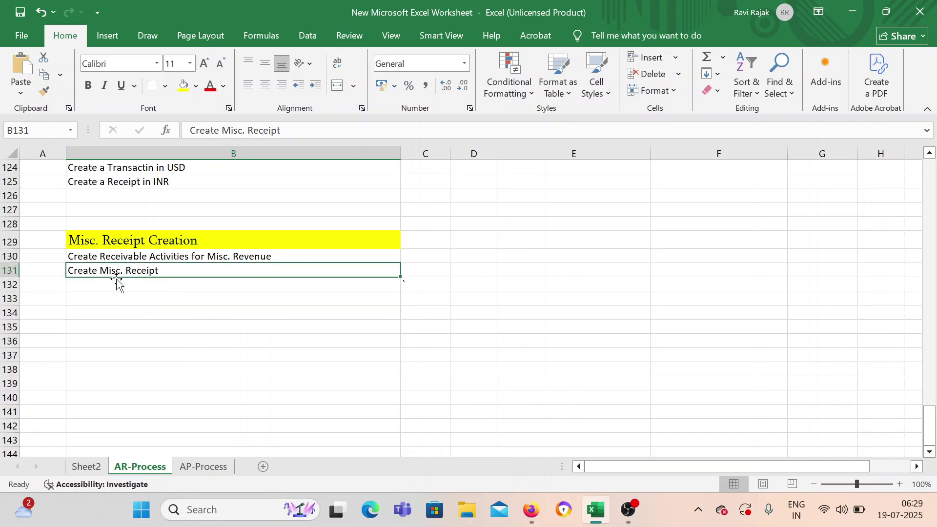
pyautogui.click(122, 258)
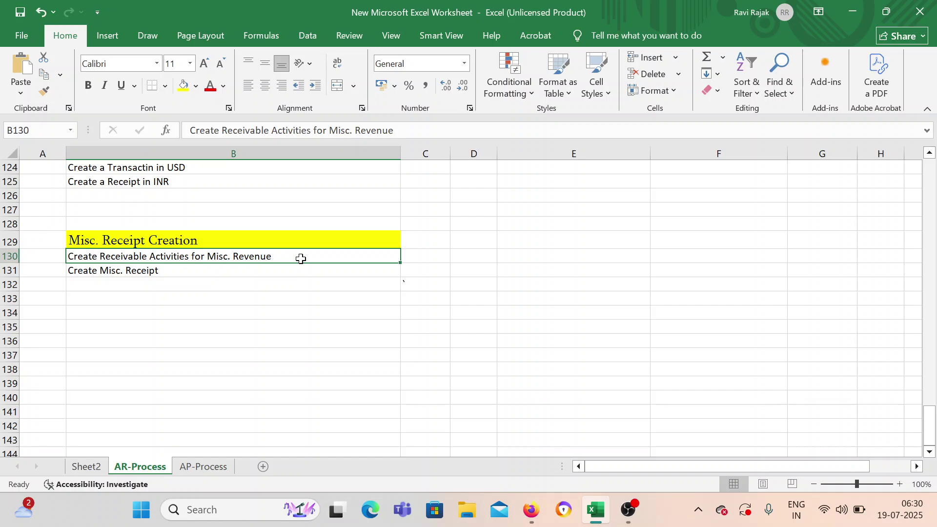
pyautogui.click(157, 270)
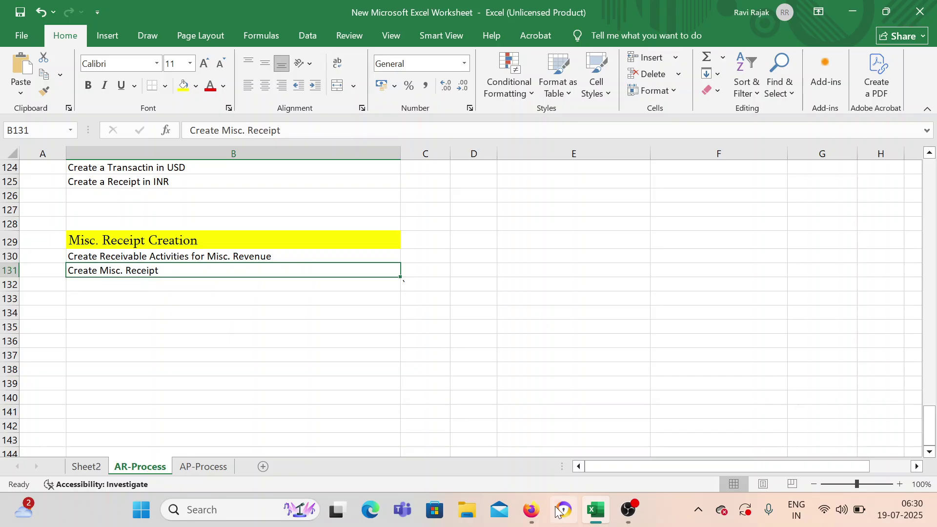
# Switch to Oracle Fusion Cloud Applications in Firefox and open Setup and Maintenance
pyautogui.click(541, 516)
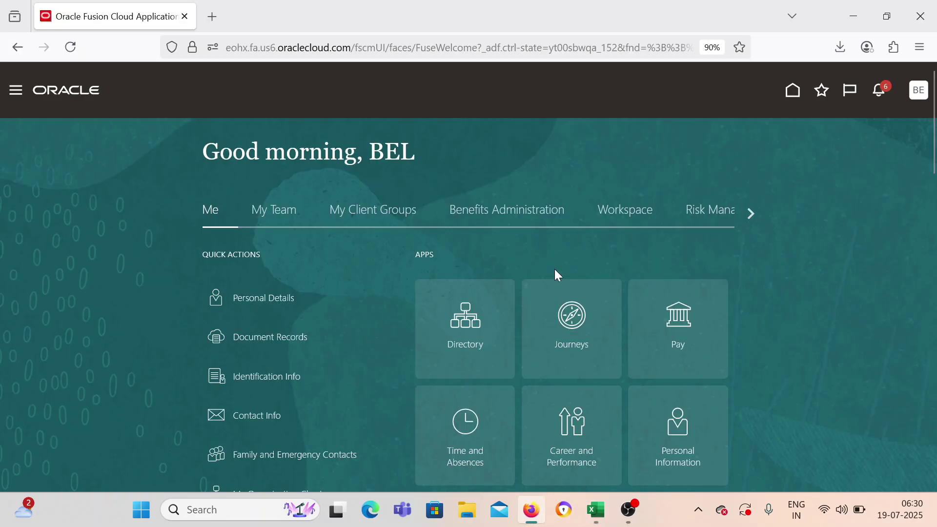
pyautogui.click(916, 98)
pyautogui.click(720, 292)
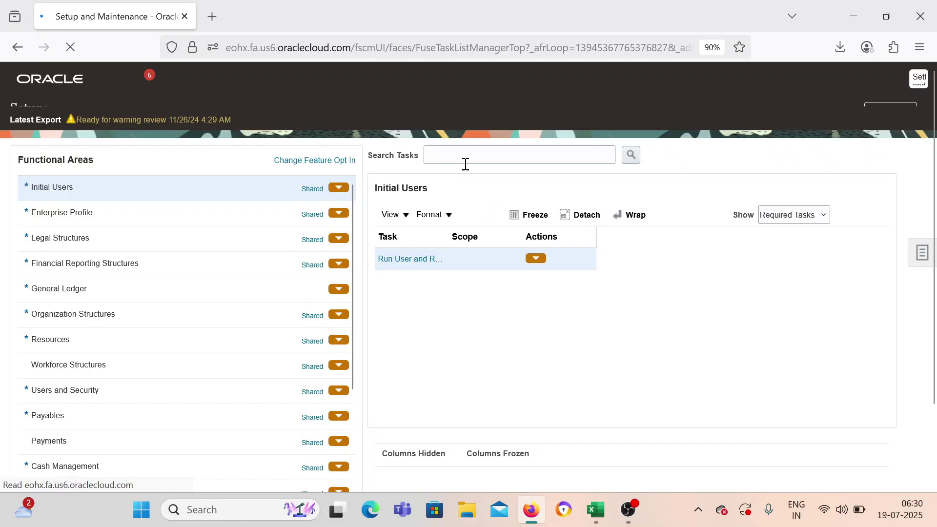
# Search the setup tasks for "Manage Receivables A" and open Manage Receivables Activities
pyautogui.write('Manage')
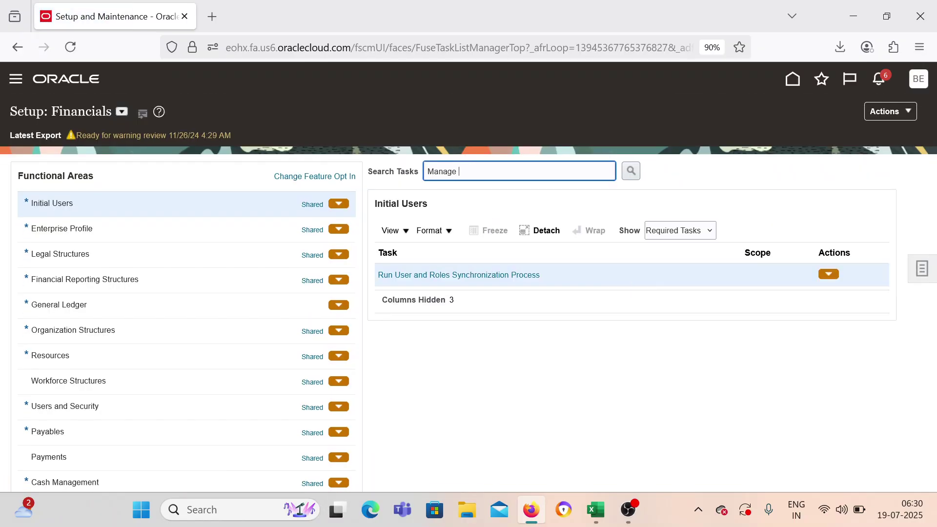
pyautogui.write(' Receivables A')
pyautogui.press('Return')
pyautogui.click(418, 277)
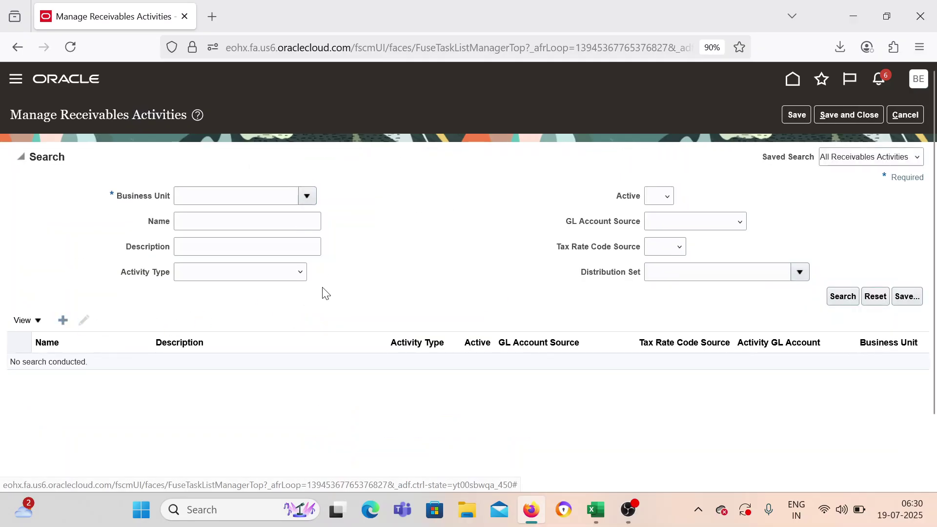
# Start a new receivables activity for BEL US 1 Business Unit and name it "BEI Misc Receipt"
pyautogui.click(377, 165)
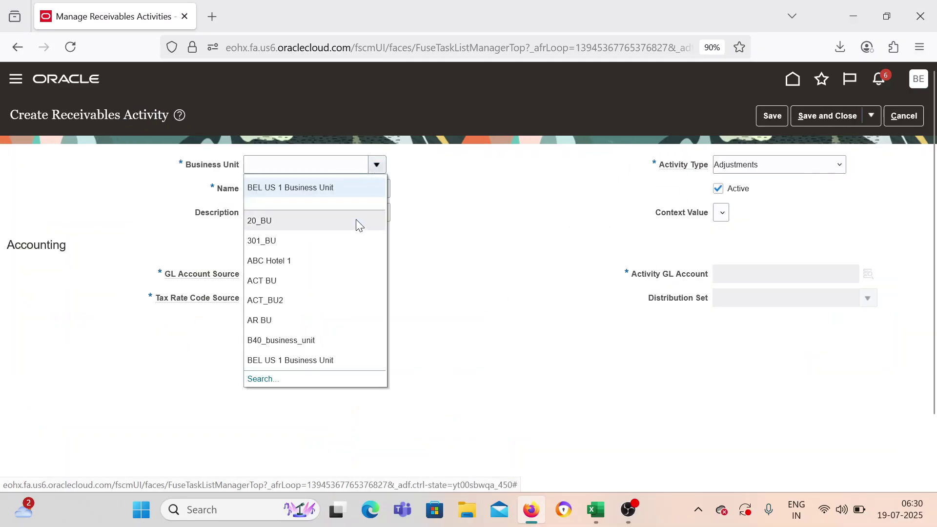
pyautogui.click(344, 188)
pyautogui.click(328, 190)
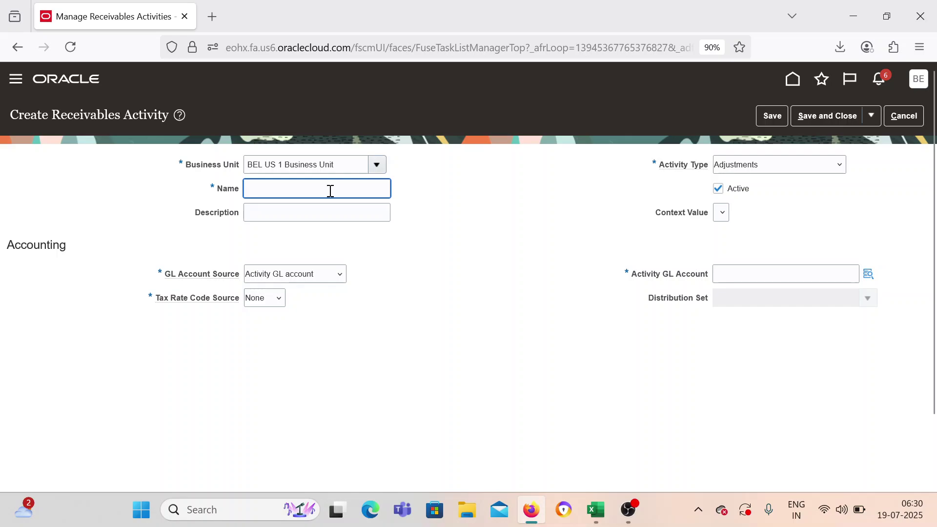
pyautogui.write('BEI Misc ')
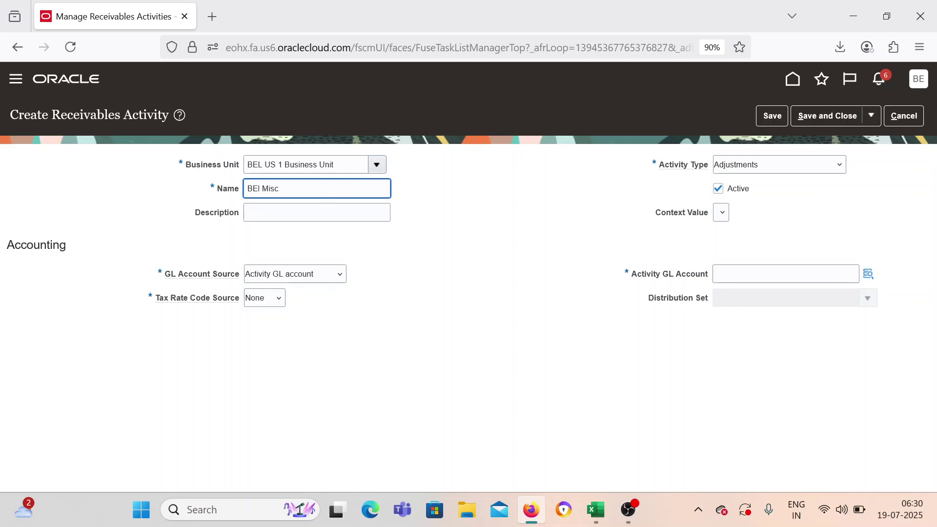
pyautogui.write('Receipt')
pyautogui.press('Tab')
pyautogui.press('Tab')
pyautogui.press('Tab')
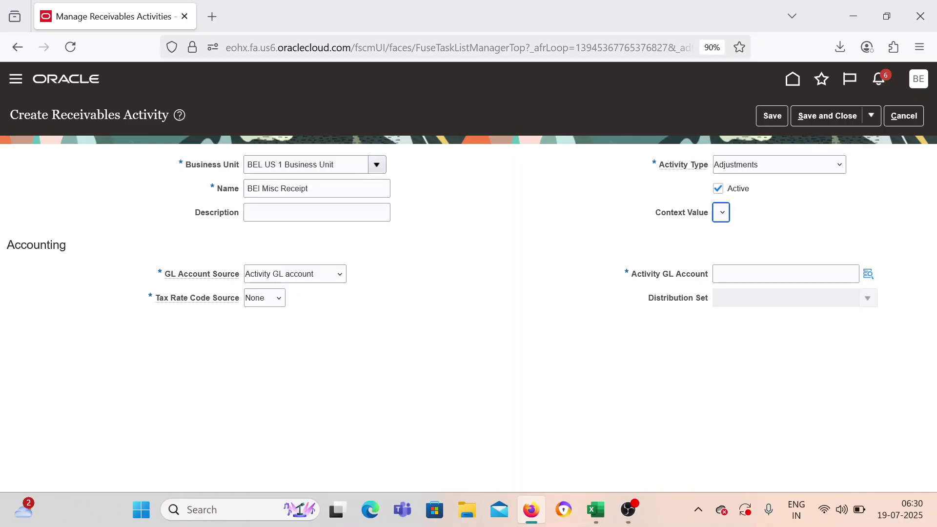
# Set the activity type to Miscellaneous cash and the tax rate code source to None
pyautogui.click(757, 171)
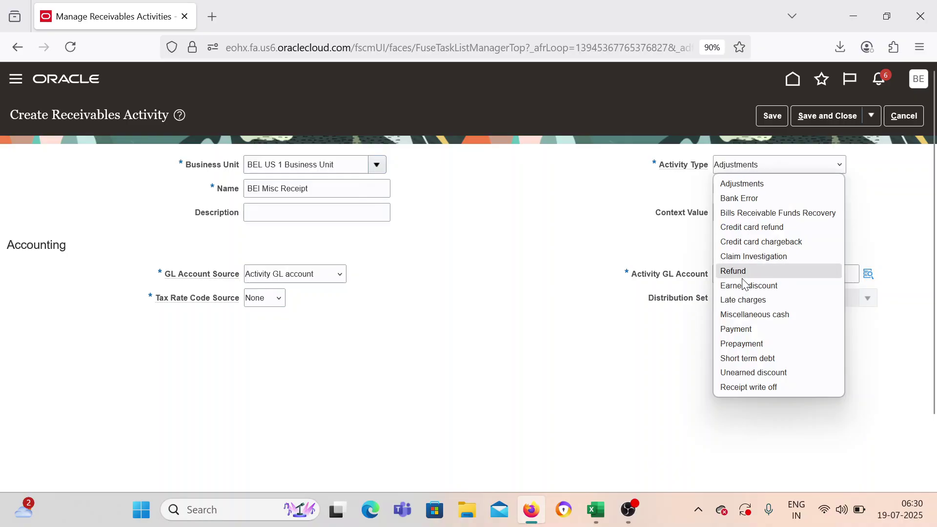
pyautogui.click(765, 315)
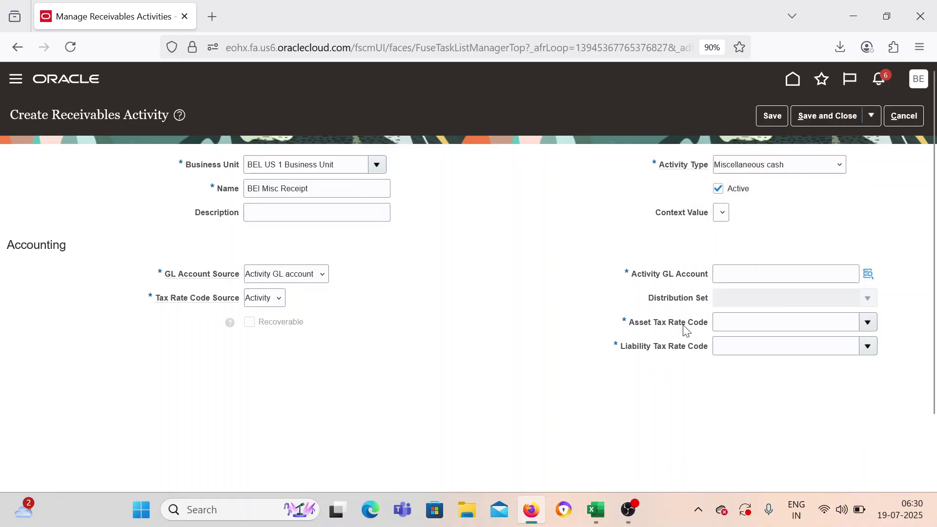
pyautogui.click(266, 300)
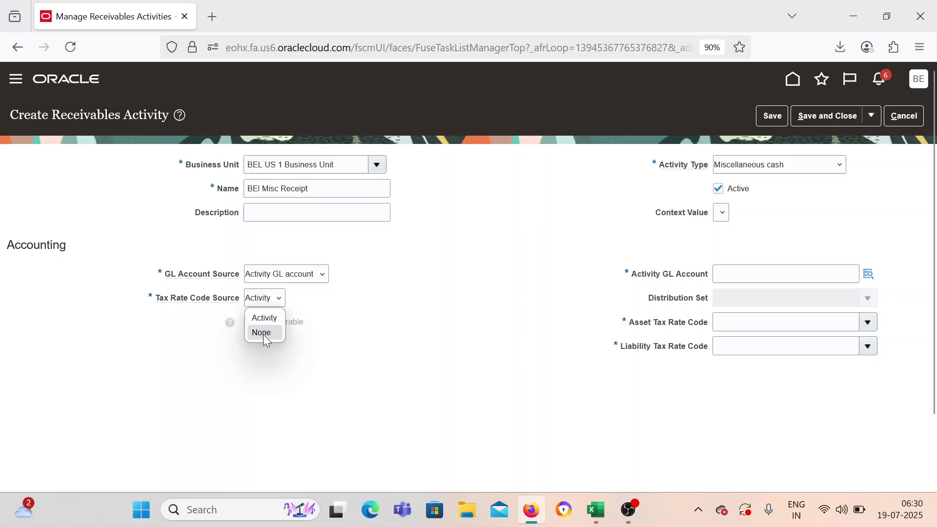
pyautogui.click(266, 334)
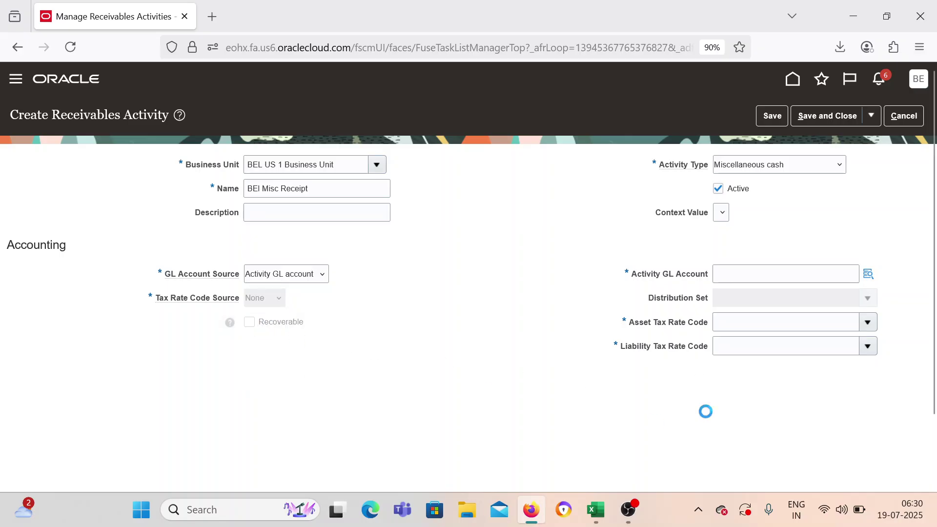
pyautogui.click(868, 274)
pyautogui.click(488, 399)
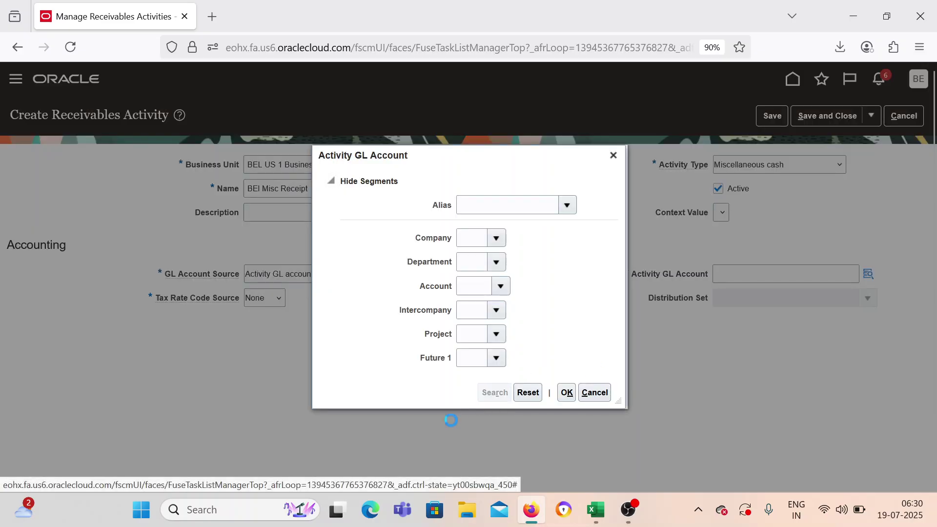
pyautogui.click(442, 177)
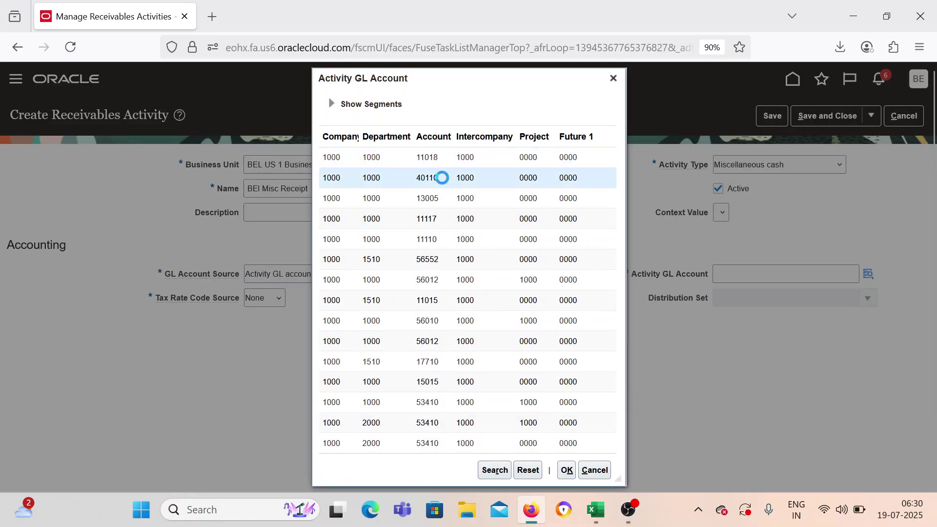
pyautogui.click(567, 470)
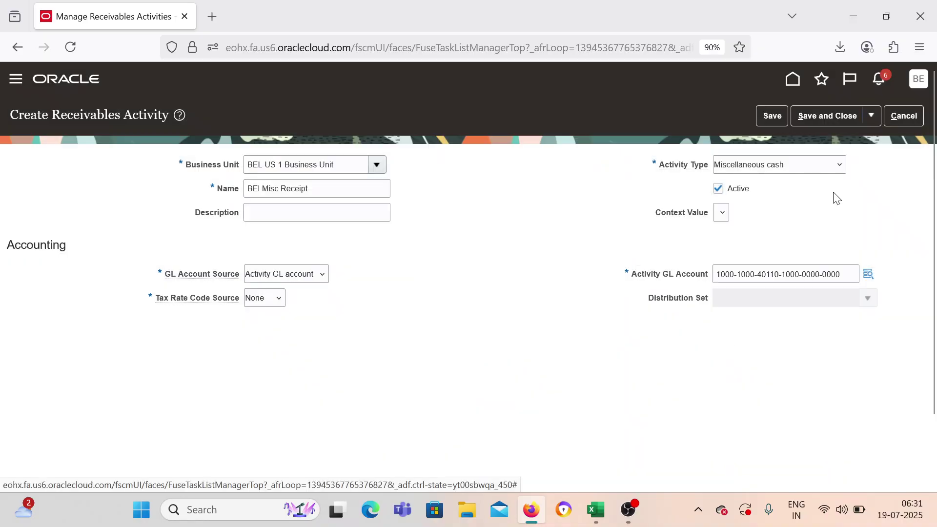
pyautogui.click(831, 117)
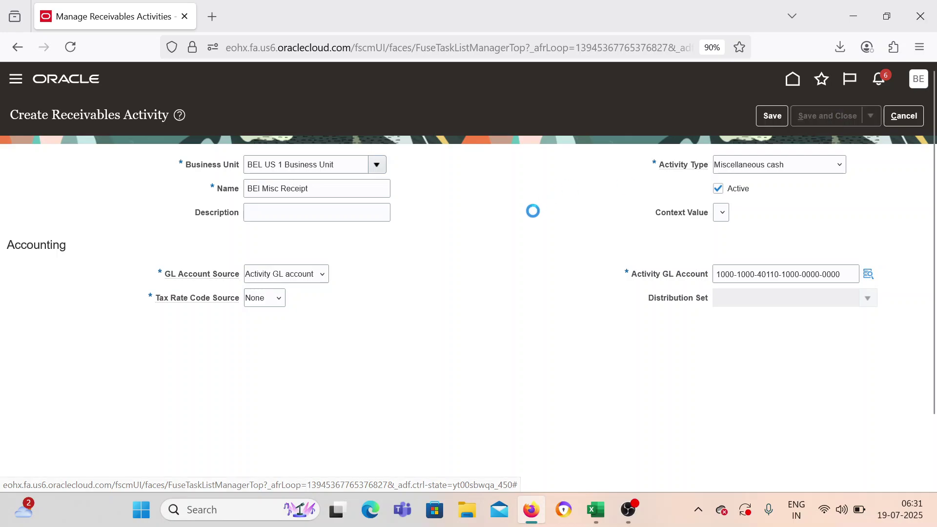
pyautogui.click(850, 116)
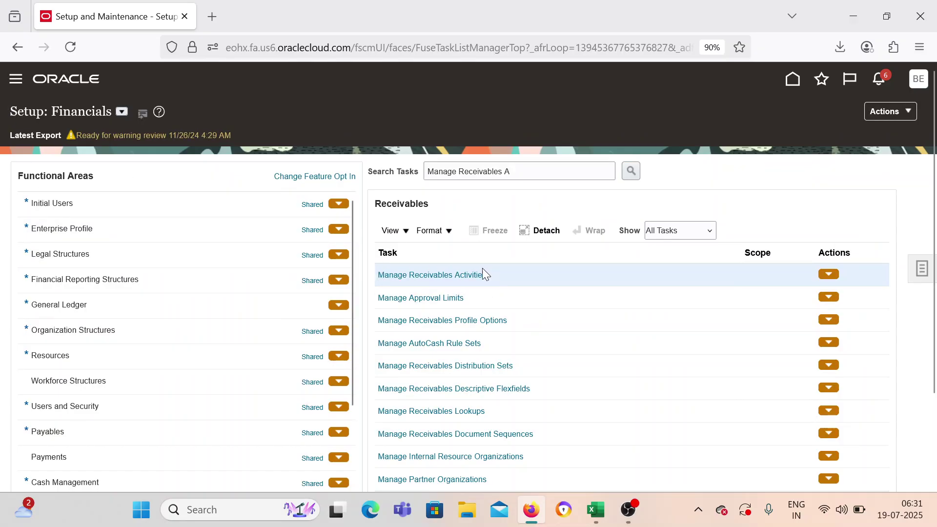
# Open the Accounts Receivable work area under Receivables
pyautogui.click(16, 83)
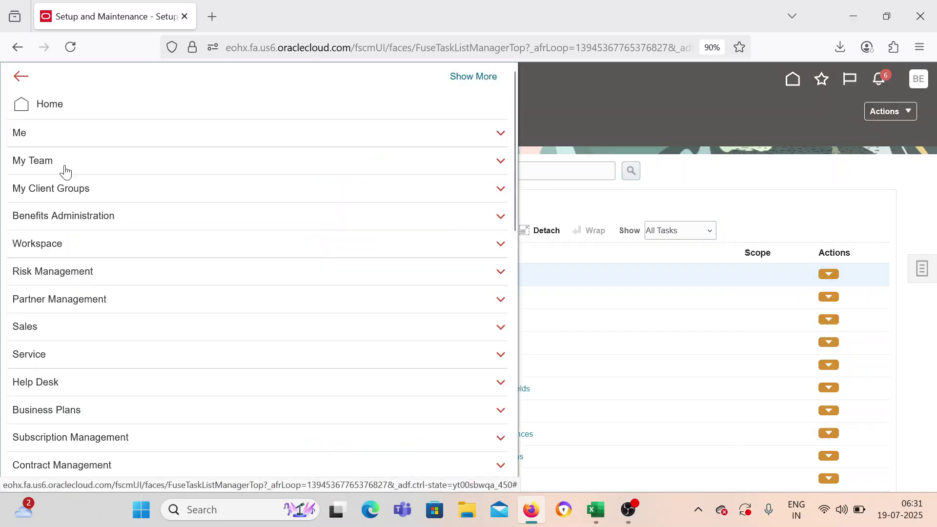
pyautogui.scroll(-10, 75, 299)
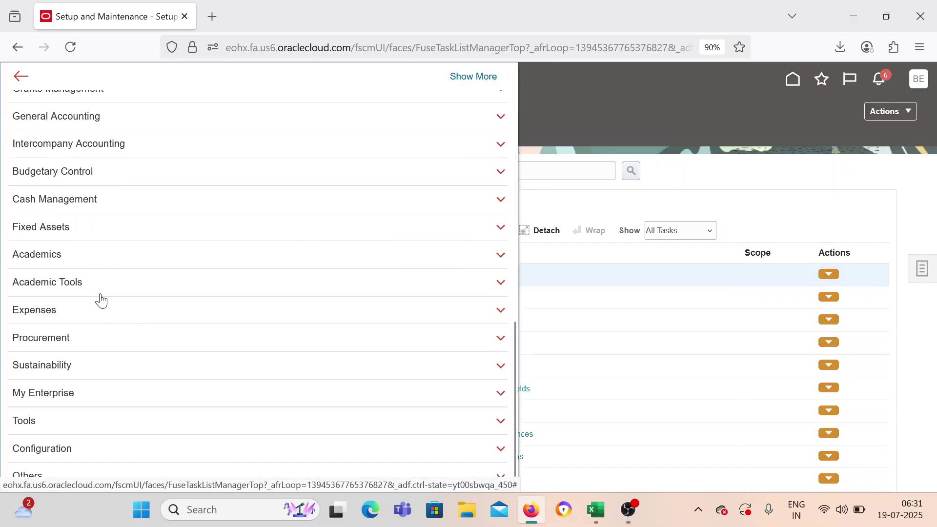
pyautogui.scroll(-2, 105, 316)
pyautogui.scroll(3, 88, 348)
pyautogui.click(79, 117)
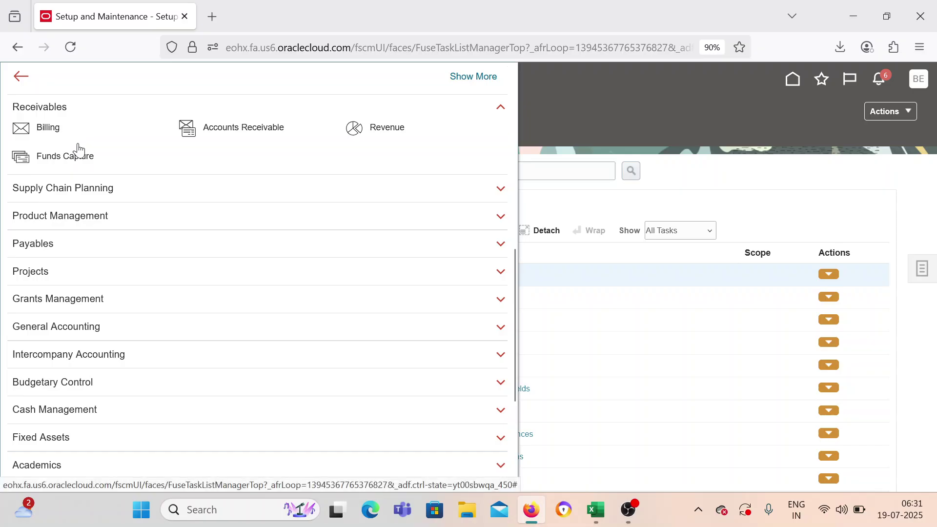
pyautogui.click(188, 137)
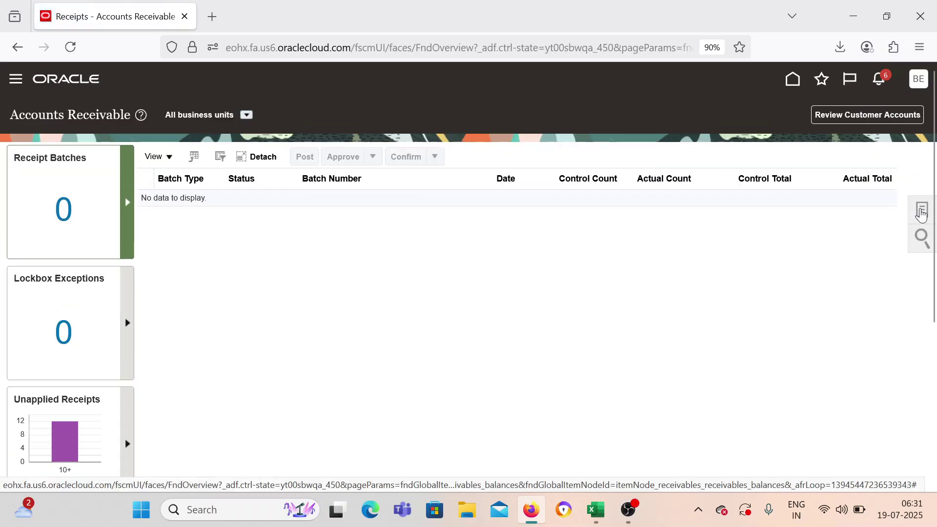
# Start a new receipt with receipt type Miscellaneous and business unit BEL US 1 Business Unit
pyautogui.click(921, 215)
pyautogui.click(802, 125)
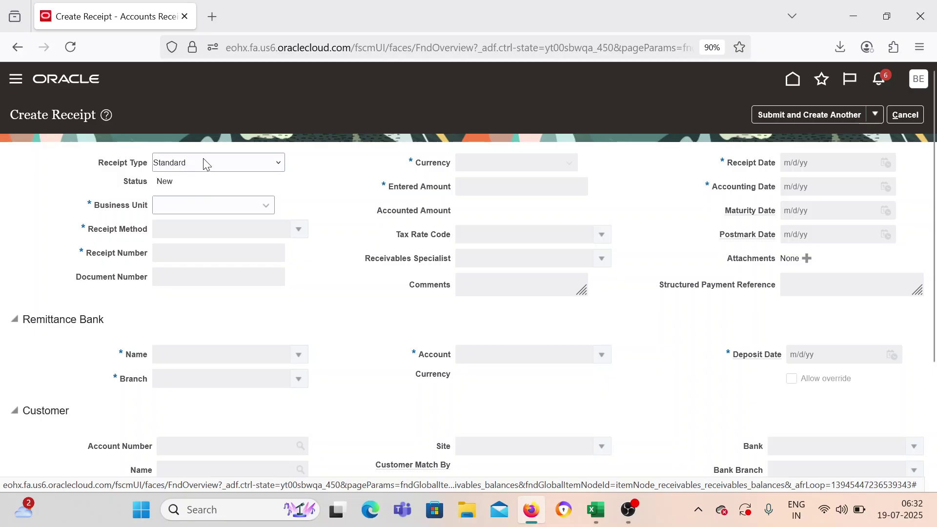
pyautogui.click(276, 166)
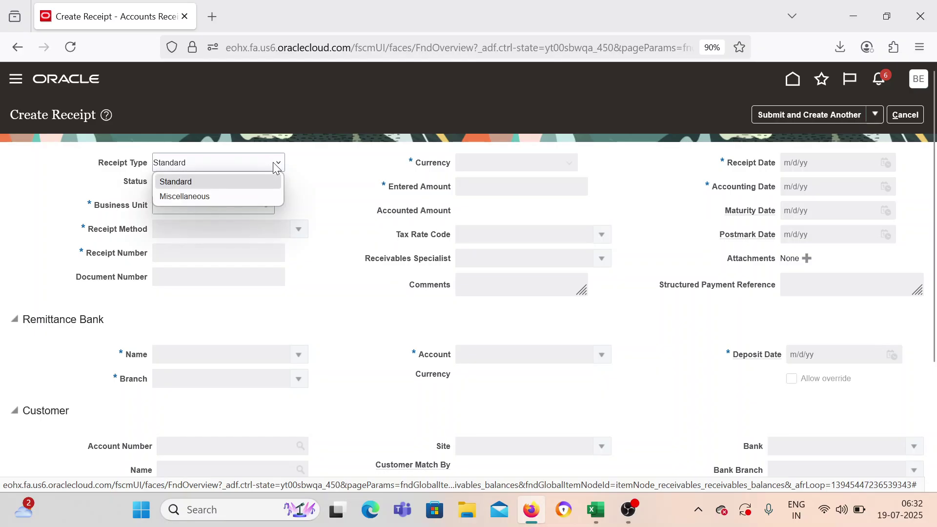
pyautogui.click(247, 199)
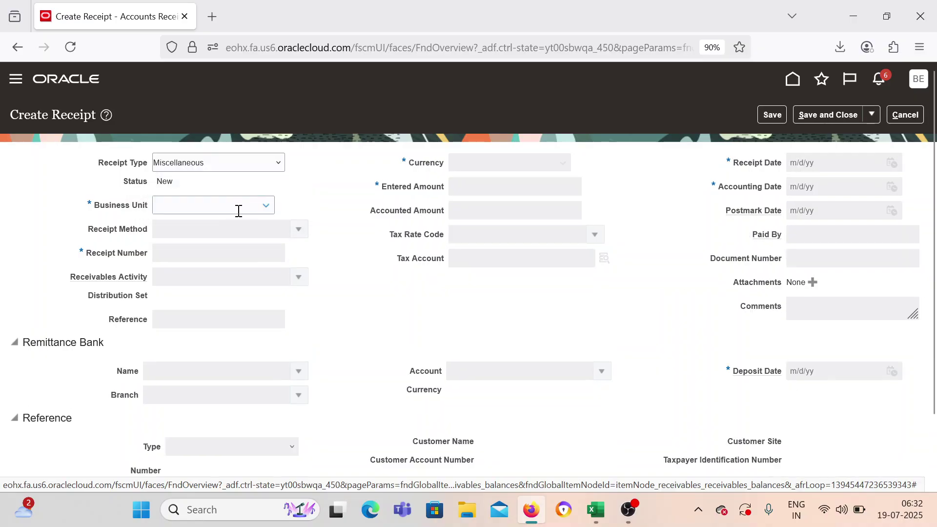
pyautogui.click(268, 209)
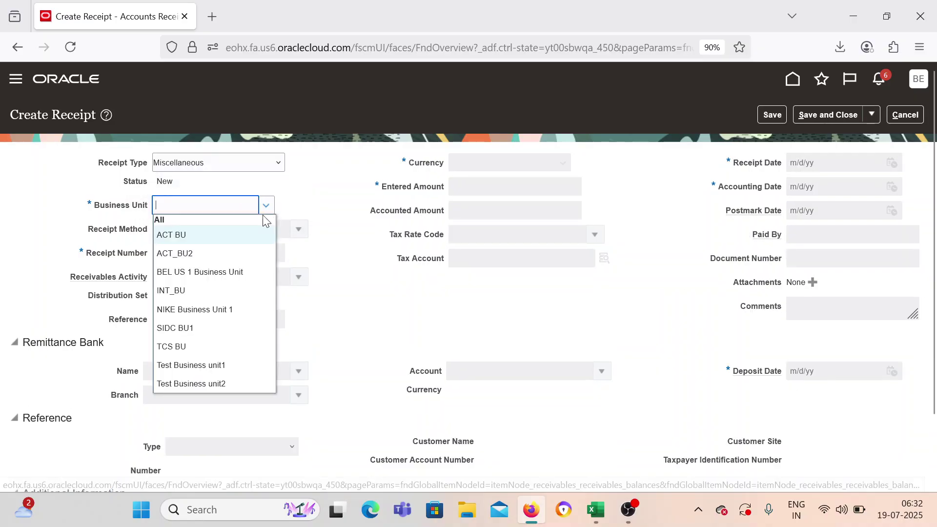
pyautogui.click(225, 277)
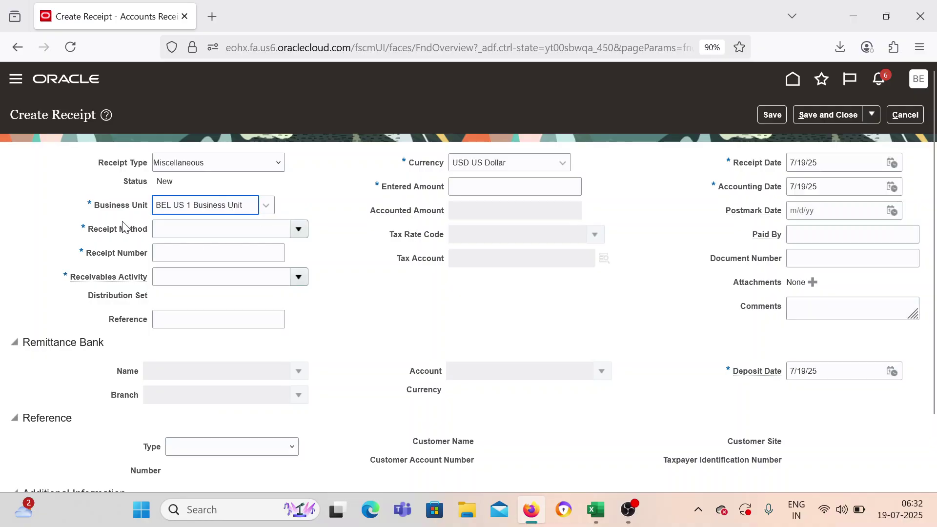
# Set the receipt method to BEL Manual and enter KT_MISC_001 as the receipt number
pyautogui.click(300, 229)
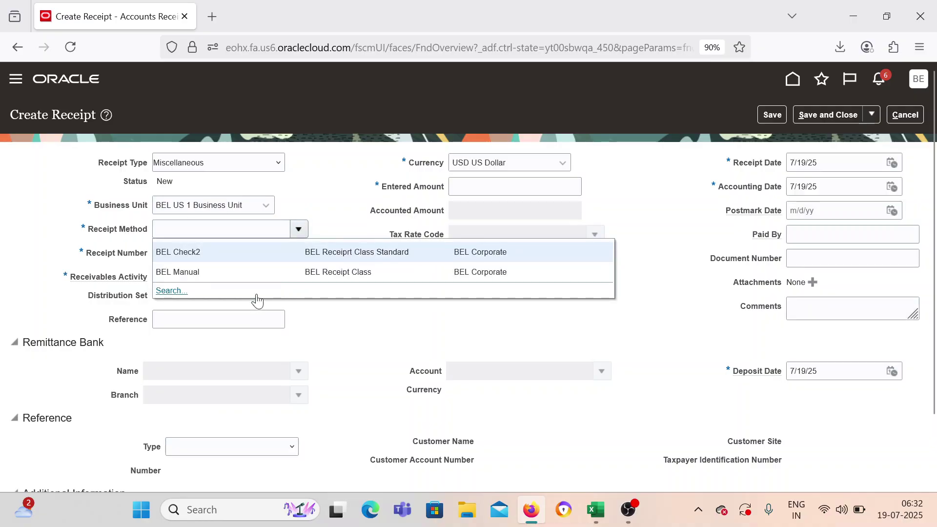
pyautogui.click(246, 277)
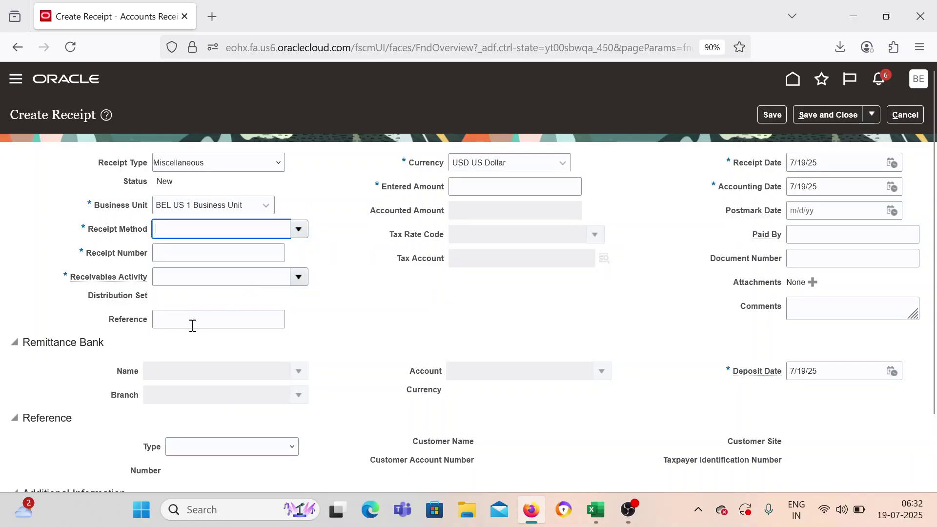
pyautogui.click(200, 256)
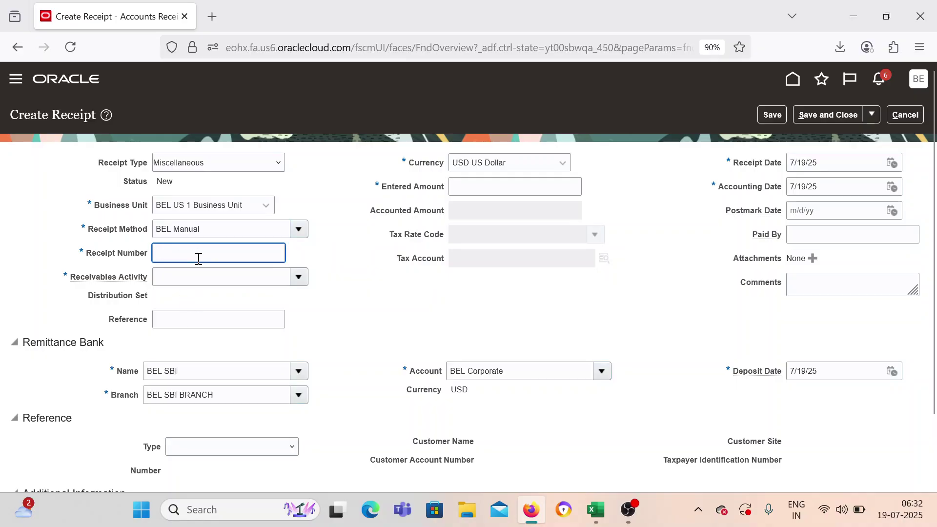
pyautogui.write('KT_MISC_')
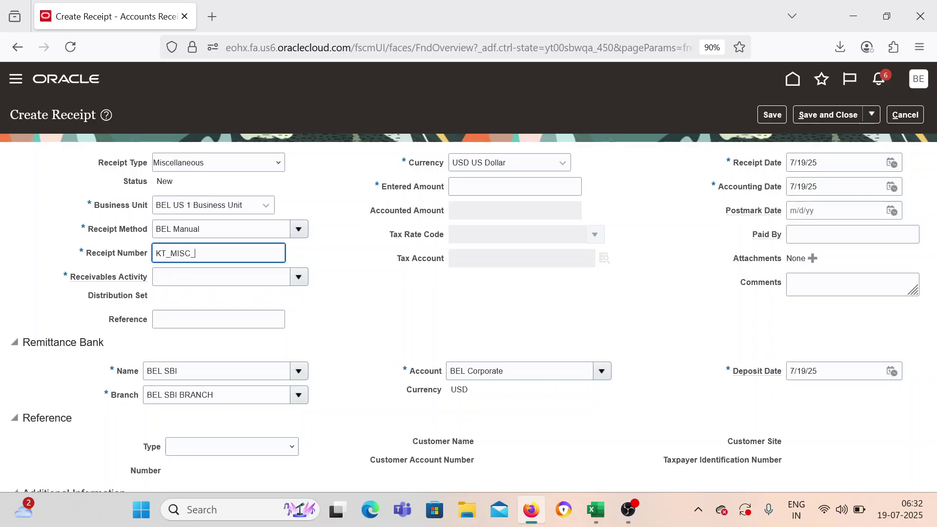
pyautogui.press('Tab')
pyautogui.press('Tab')
pyautogui.click(320, 293)
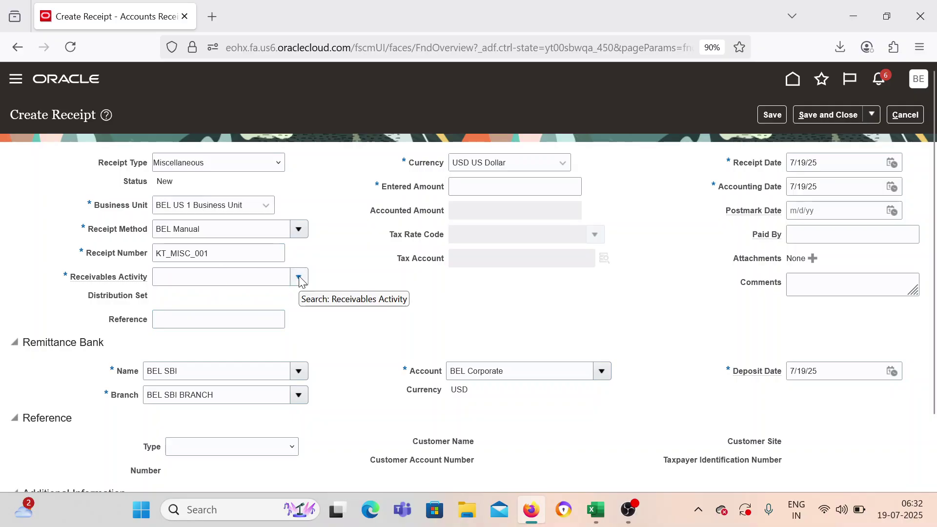
# Choose BEI Misc Receipt as the receivables activity and set the entered amount to 5 USD
pyautogui.click(299, 278)
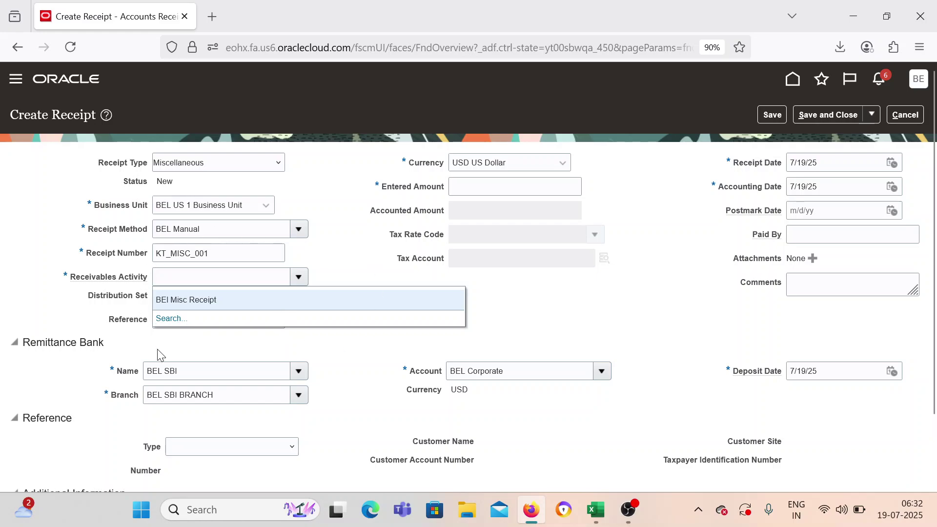
pyautogui.click(220, 305)
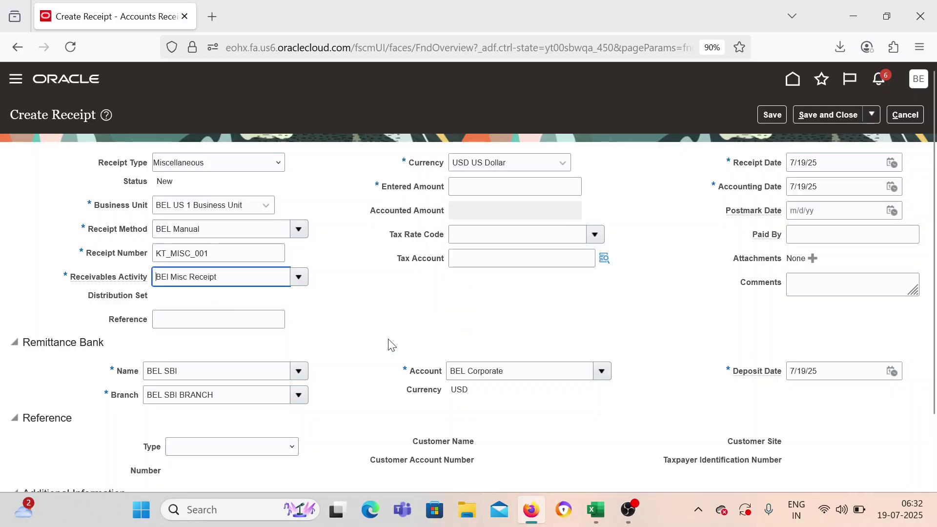
pyautogui.click(464, 191)
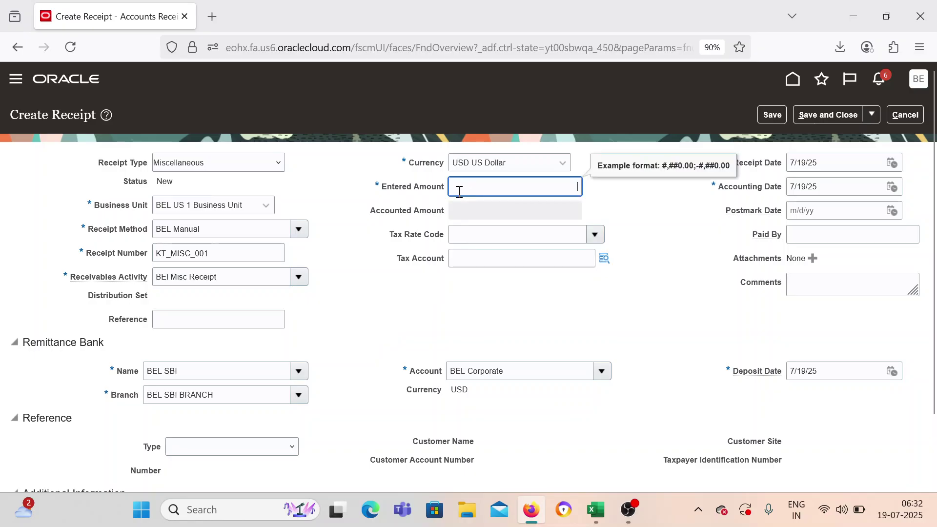
pyautogui.write('5')
pyautogui.click(405, 326)
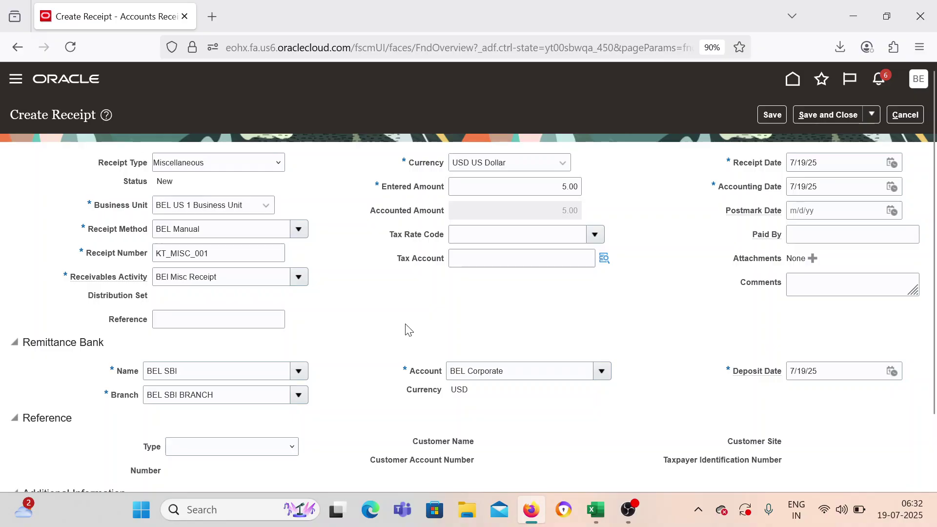
# Review the receipt's entered details, including the amount, remittance bank, reference and additional information sections, and the available save options
pyautogui.scroll(-2, 407, 329)
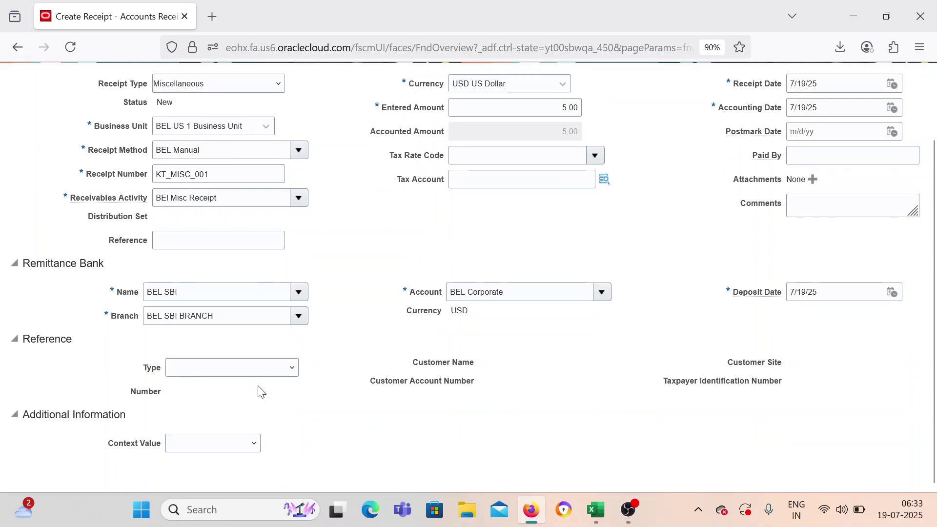
pyautogui.scroll(2, 422, 393)
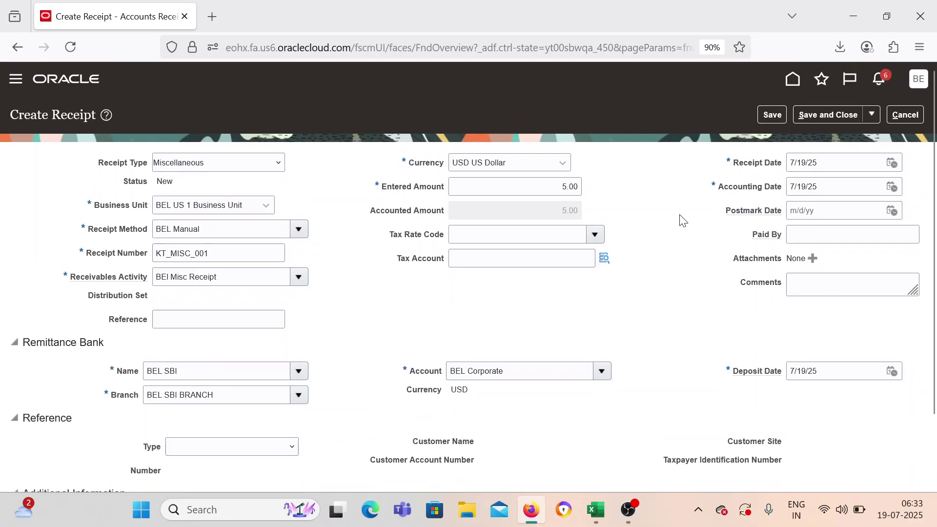
pyautogui.click(872, 117)
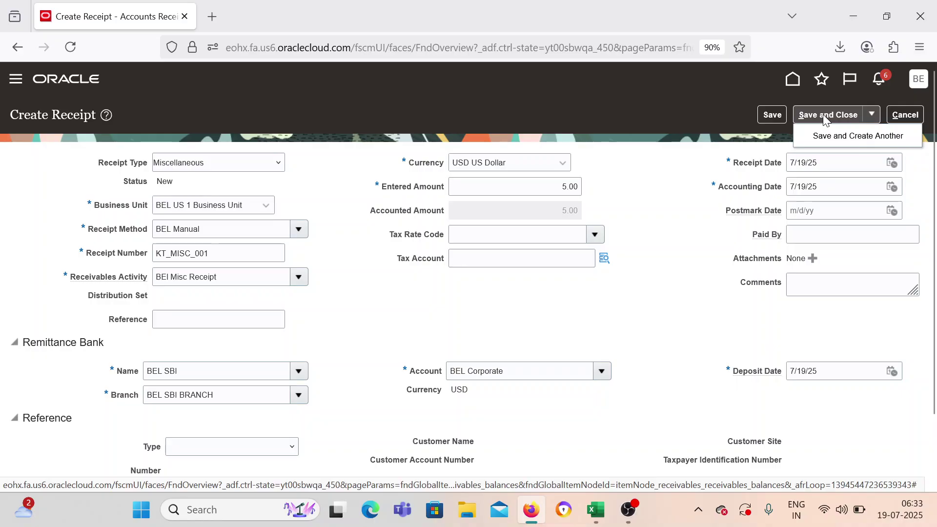
pyautogui.scroll(-2, 586, 276)
pyautogui.moveTo(620, 287); pyautogui.dragTo(640, 295)
pyautogui.scroll(2, 640, 295)
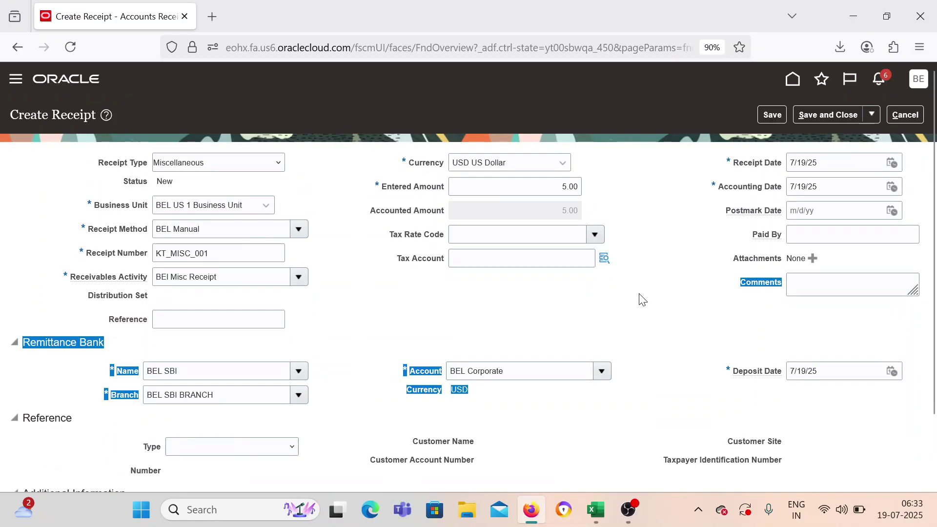
pyautogui.click(652, 287)
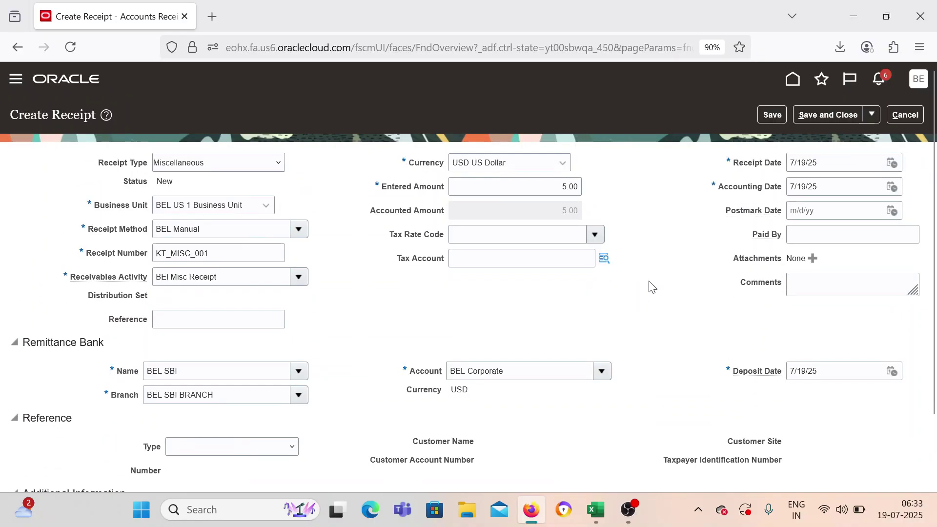
pyautogui.scroll(-2, 653, 287)
pyautogui.click(567, 117)
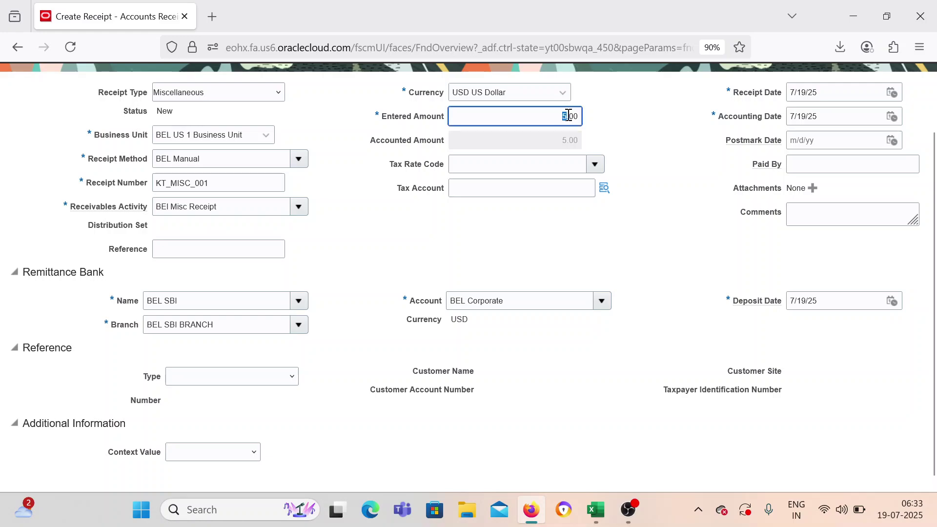
pyautogui.moveTo(567, 116); pyautogui.dragTo(590, 116)
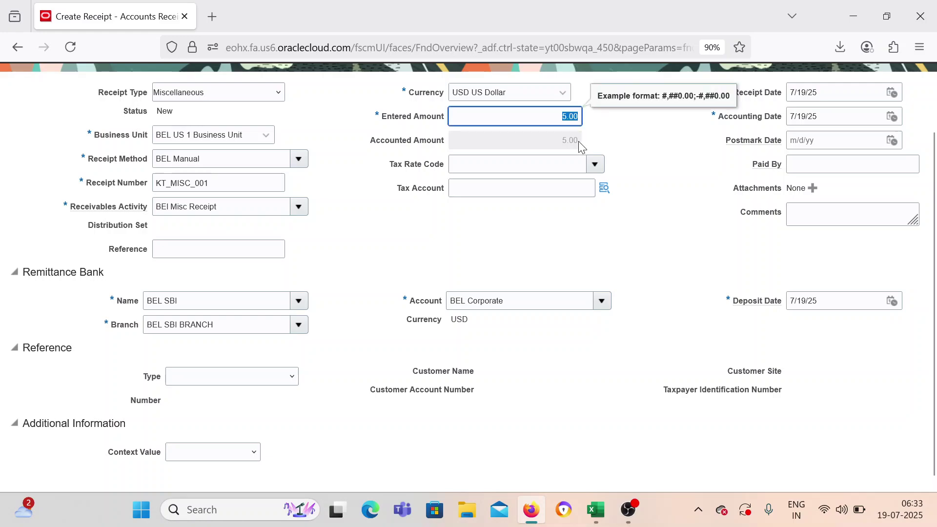
pyautogui.click(397, 243)
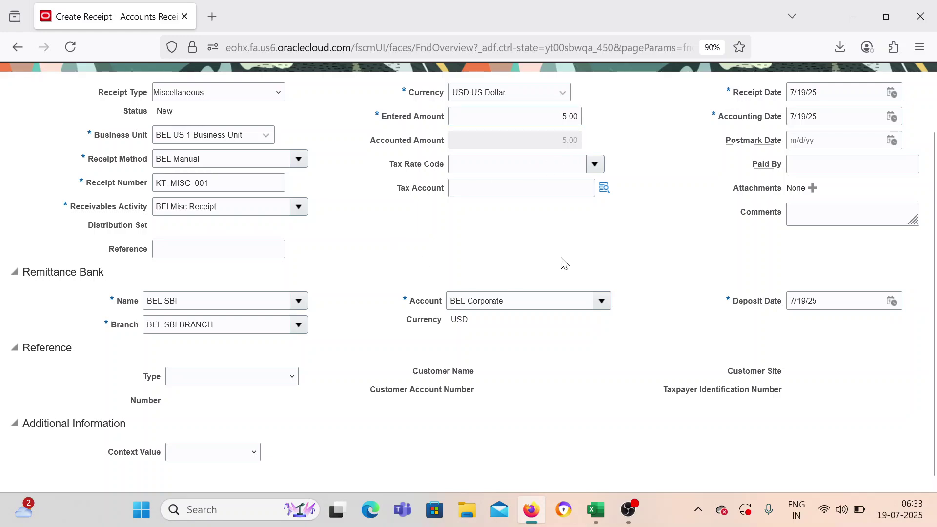
pyautogui.scroll(2, 566, 260)
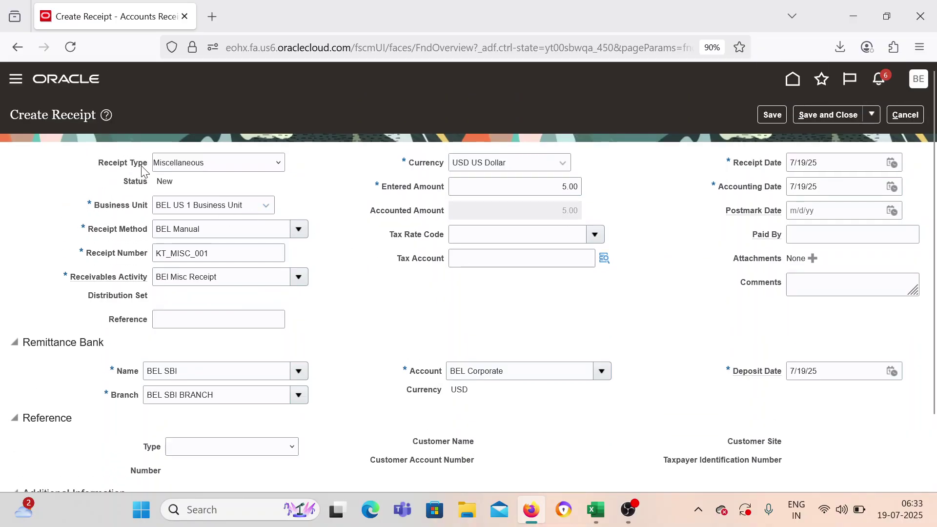
pyautogui.scroll(-2, 313, 273)
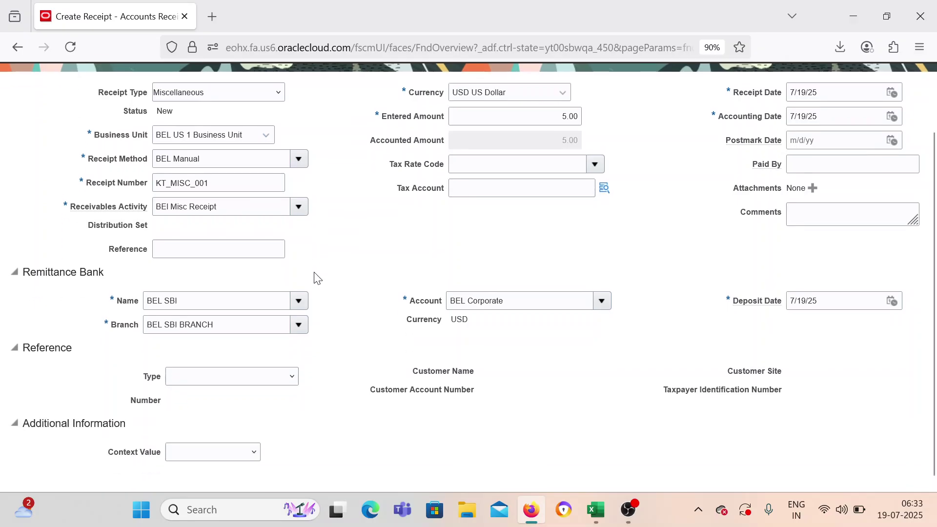
pyautogui.scroll(2, 452, 293)
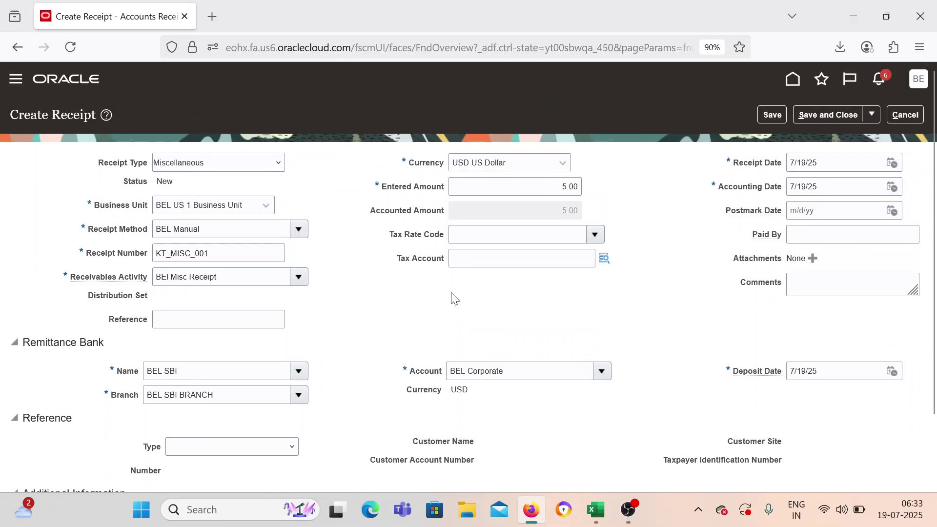
# Save and close the miscellaneous receipt, acknowledging the creation confirmation
pyautogui.click(817, 114)
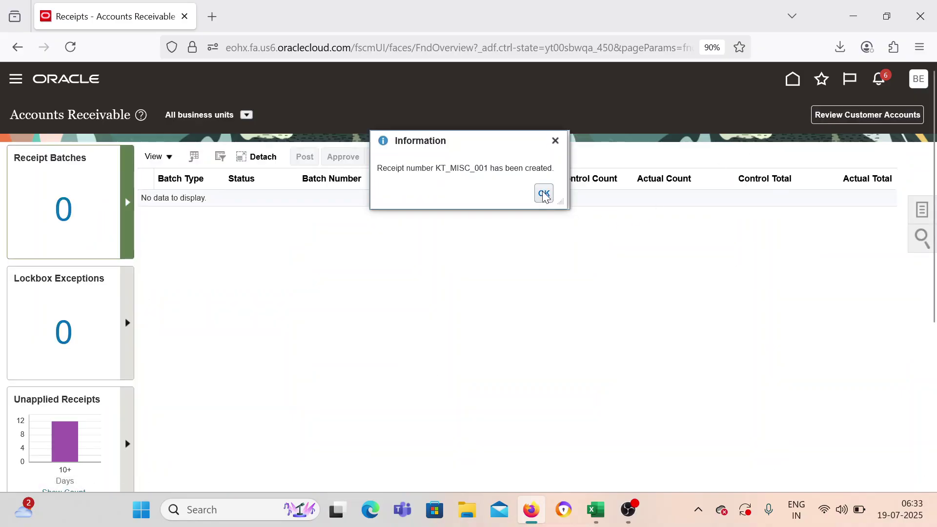
pyautogui.click(545, 194)
# Switch to the Excel workbook and locate the Misc. Receipt Creation row in the Knowledge Transfer list on the AR-Process sheet
pyautogui.click(604, 512)
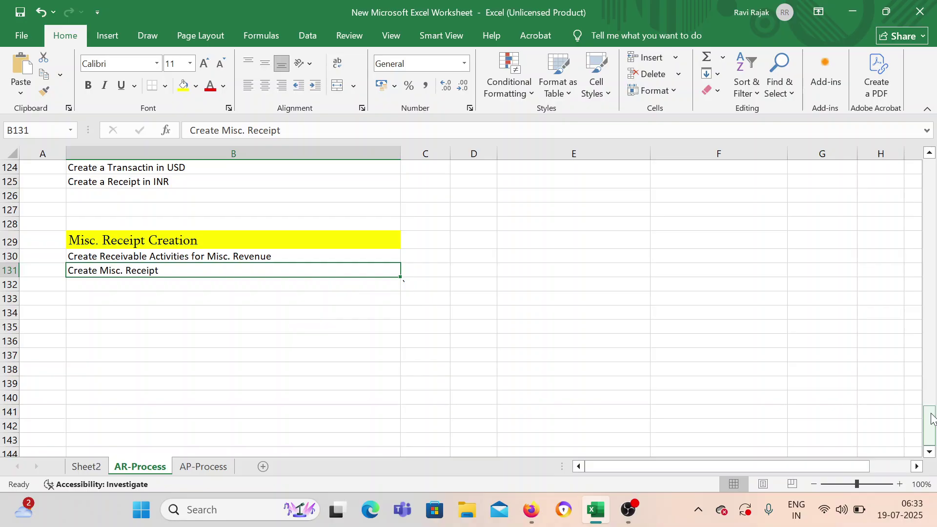
pyautogui.moveTo(933, 418); pyautogui.dragTo(931, 155)
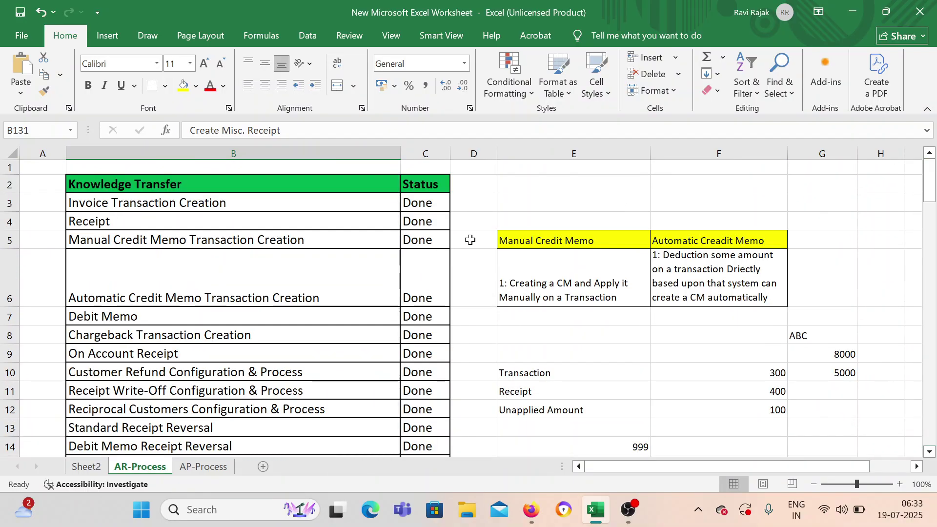
pyautogui.scroll(-2, 448, 263)
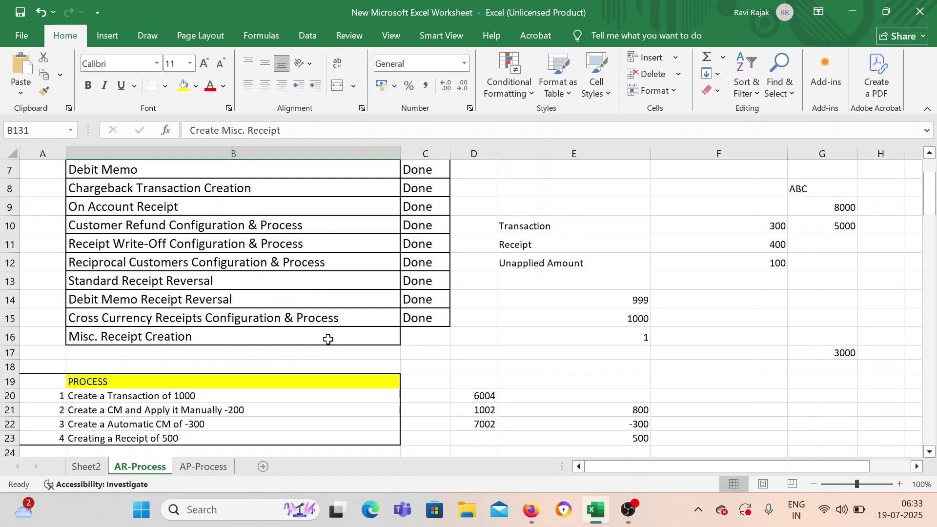
pyautogui.scroll(-1, 432, 318)
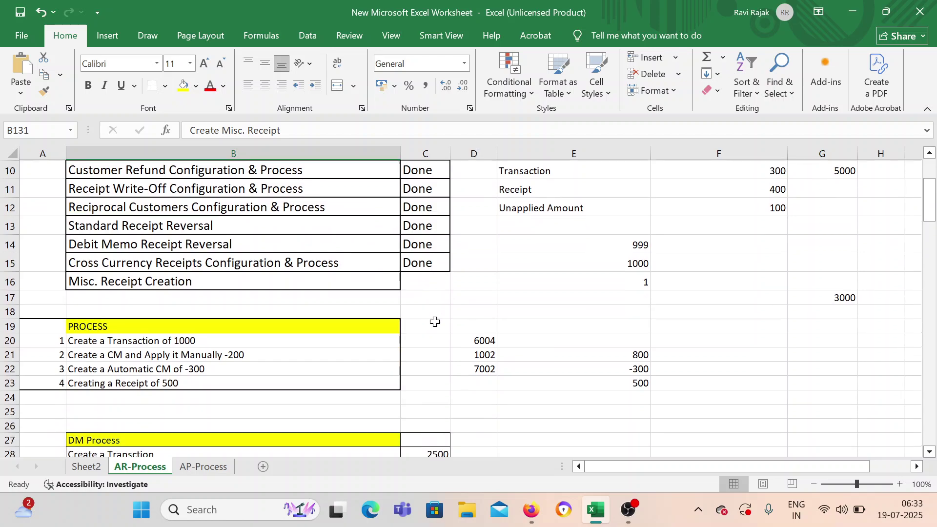